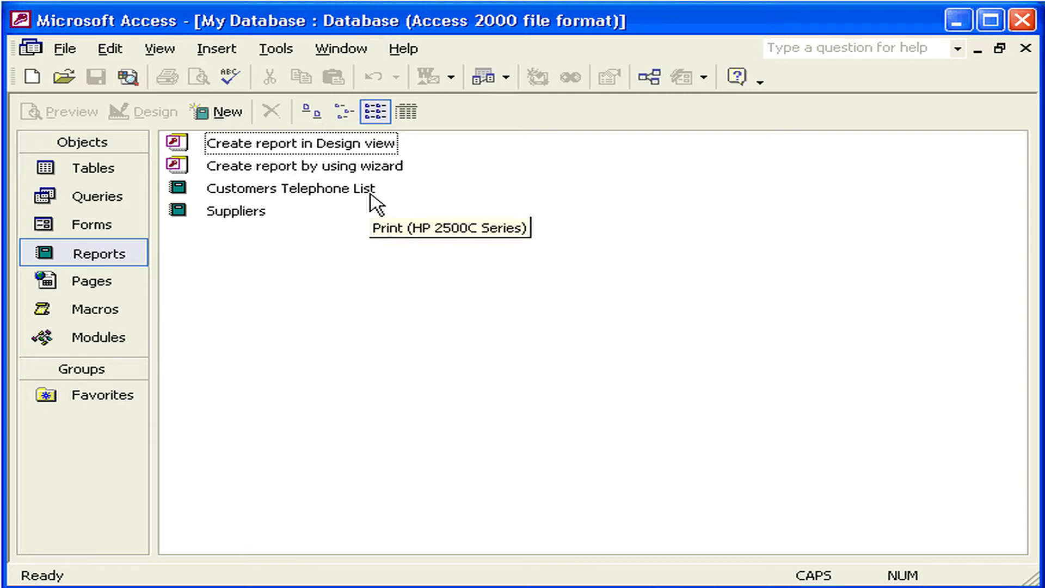
Open the Customers Telephone List report in Design view
left_click(372, 202)
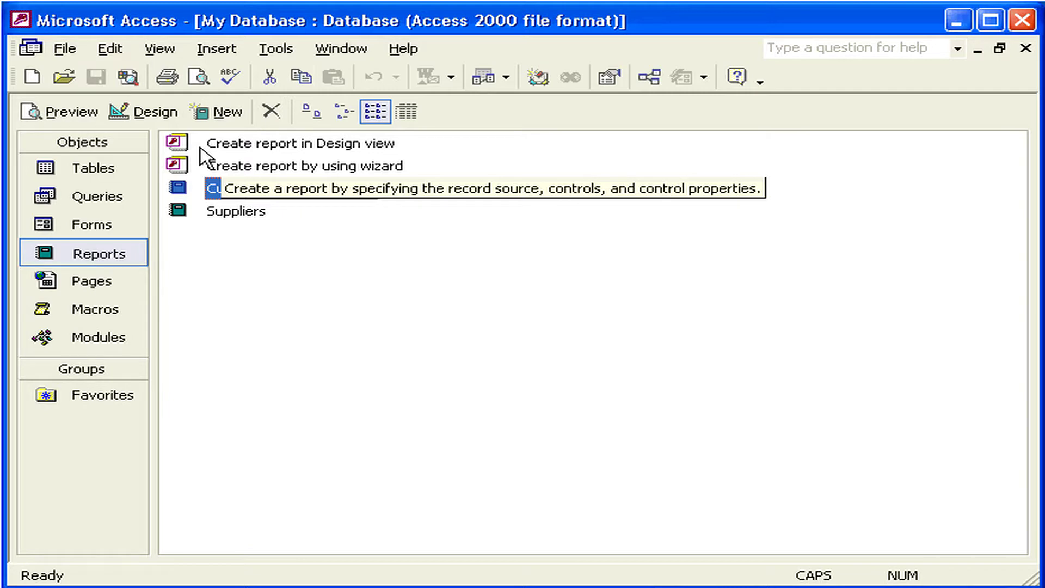
key("alt+d")
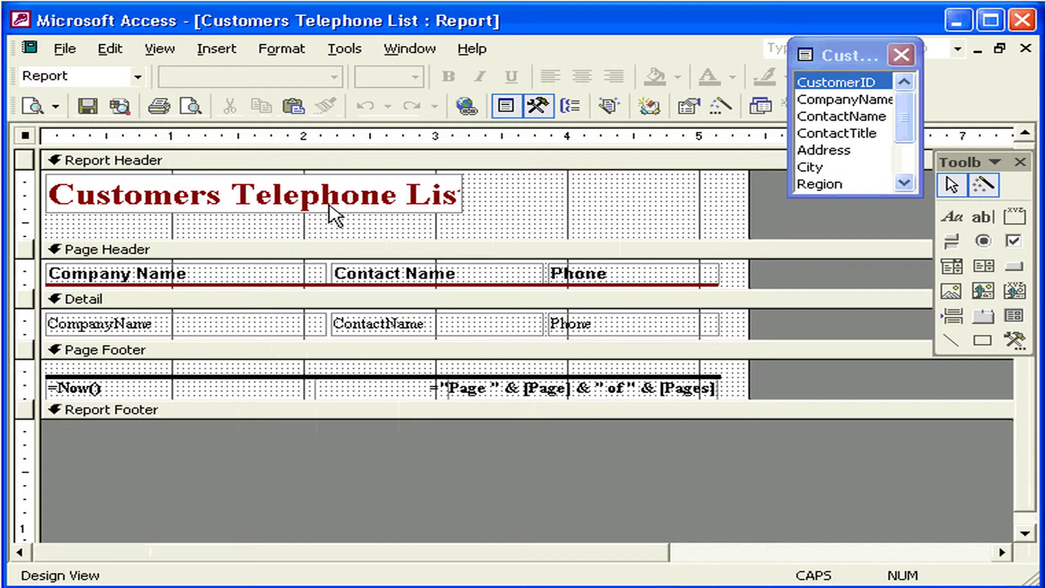
Preview the Customers Telephone List, check the title and column headings on pages 1 to 3, and return to Design view
left_click(31, 106)
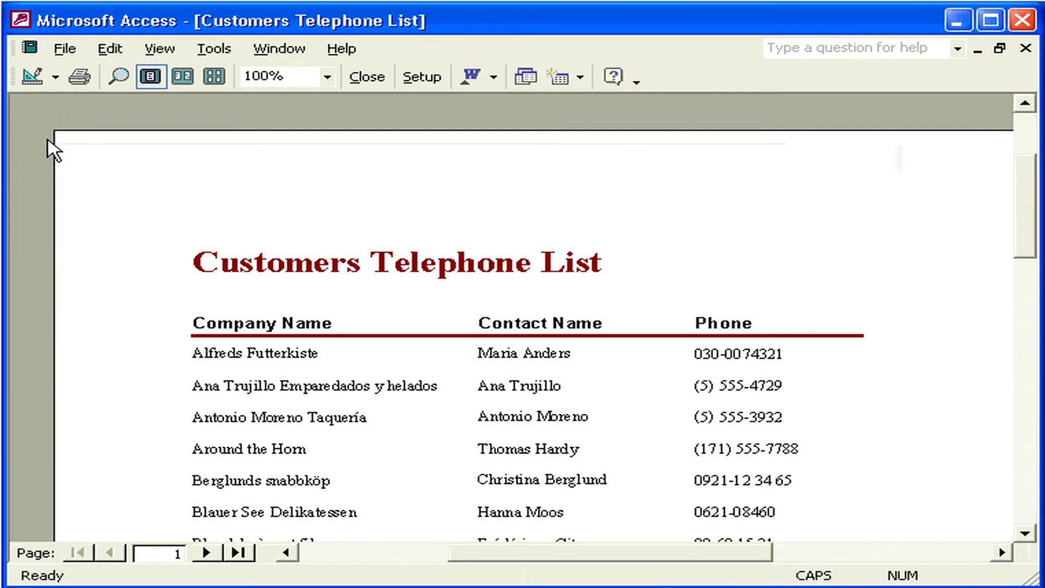
left_click(206, 552)
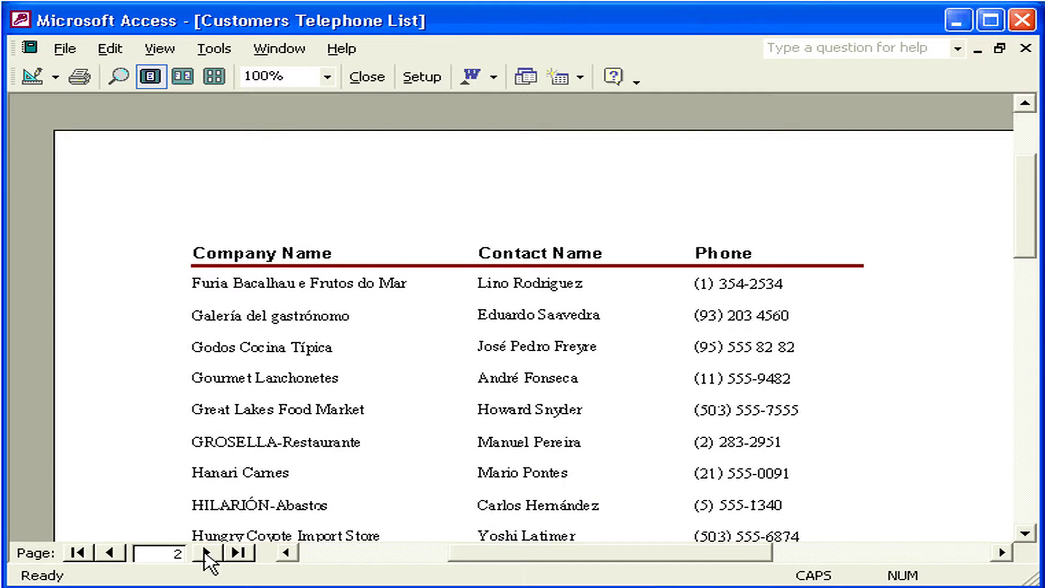
left_click(207, 552)
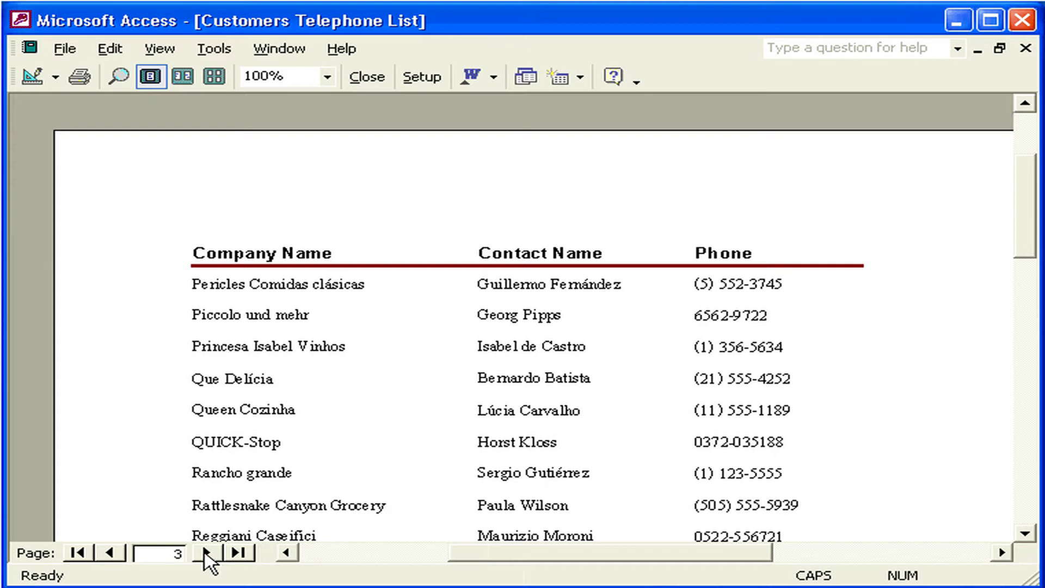
key("ctrl+Up")
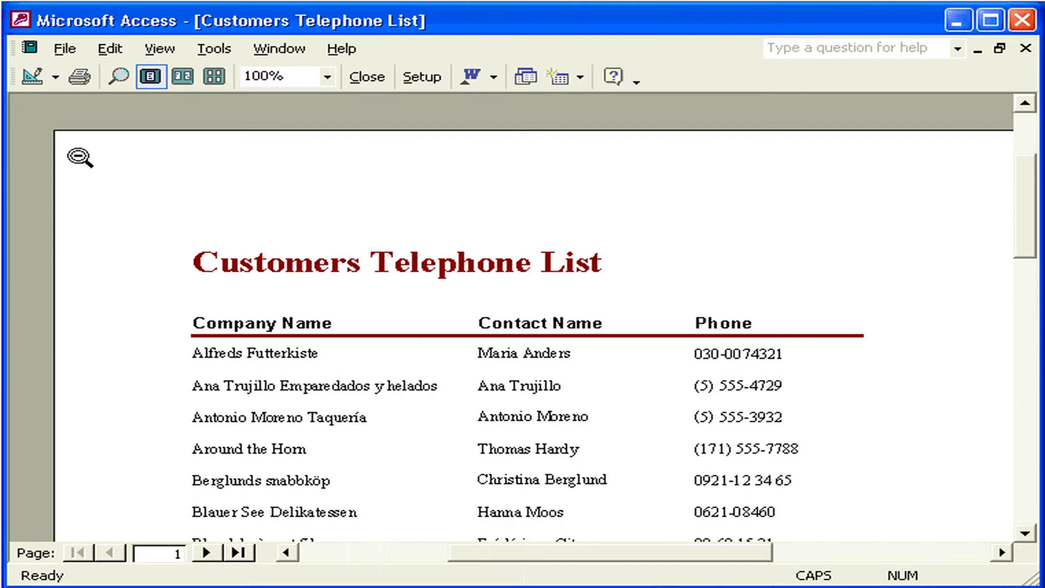
left_click(31, 77)
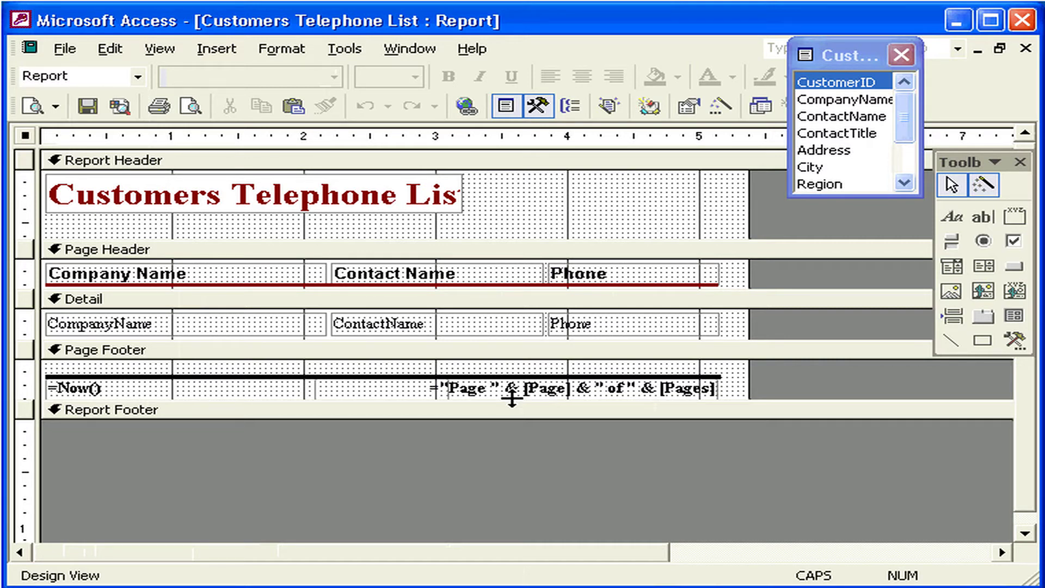
Preview the report again, examine the page footers on pages 4 and 2, and return to Design view
left_click(31, 106)
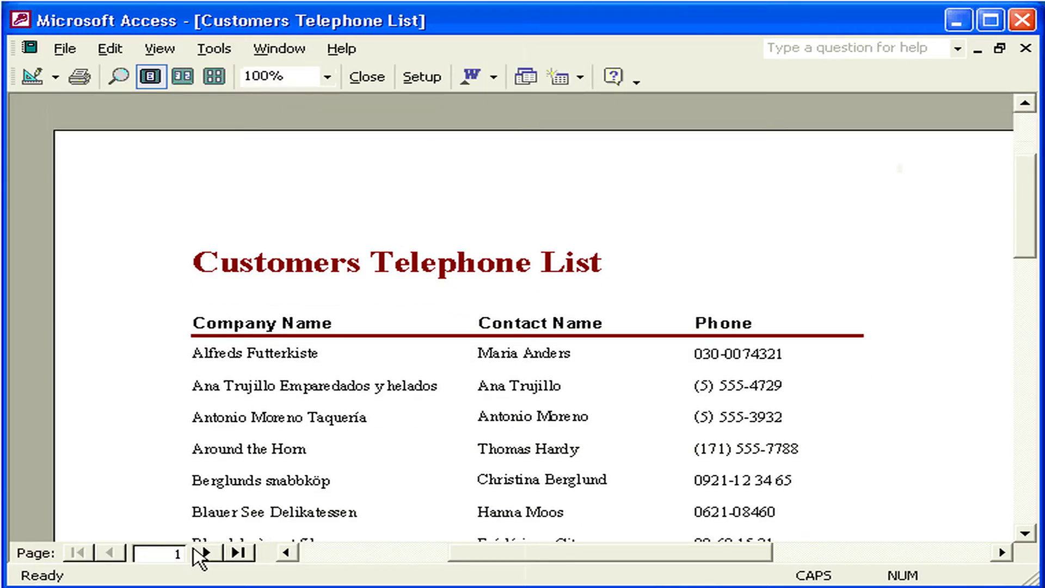
left_click(203, 553)
left_click(204, 553)
left_click(205, 554)
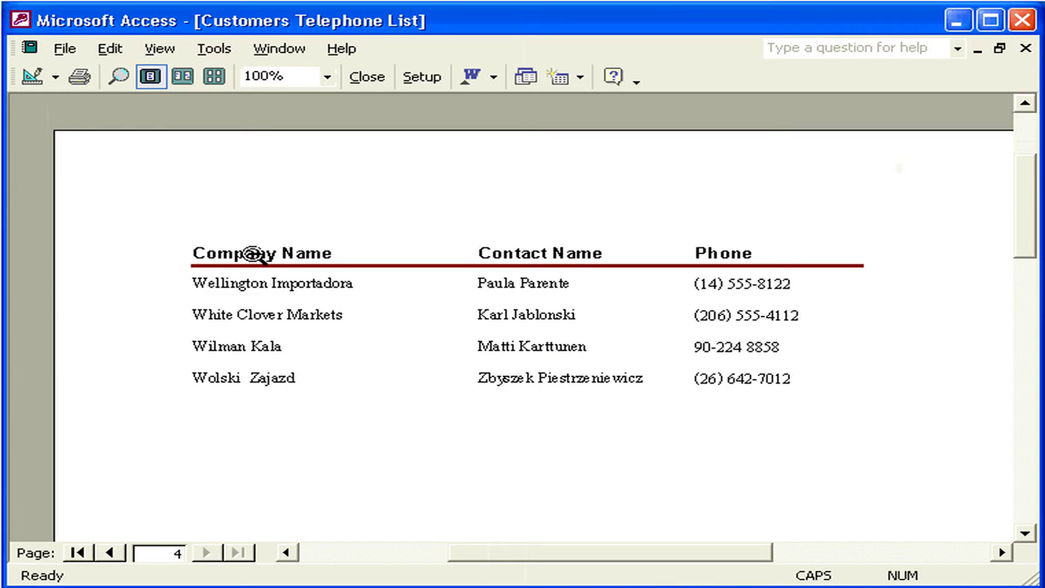
left_click_drag(1024, 206, 1022, 422)
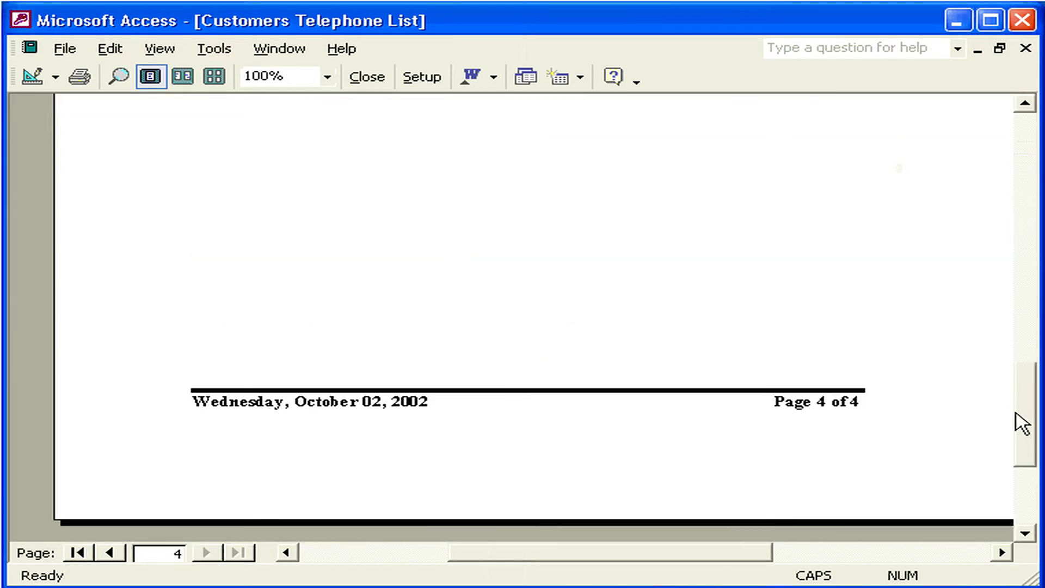
double_click(110, 552)
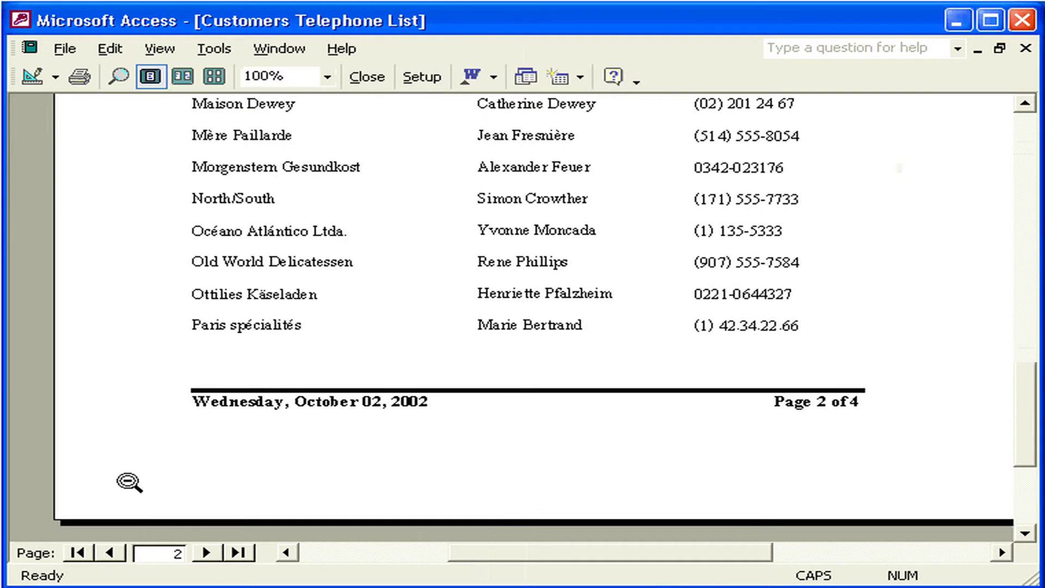
key("Escape")
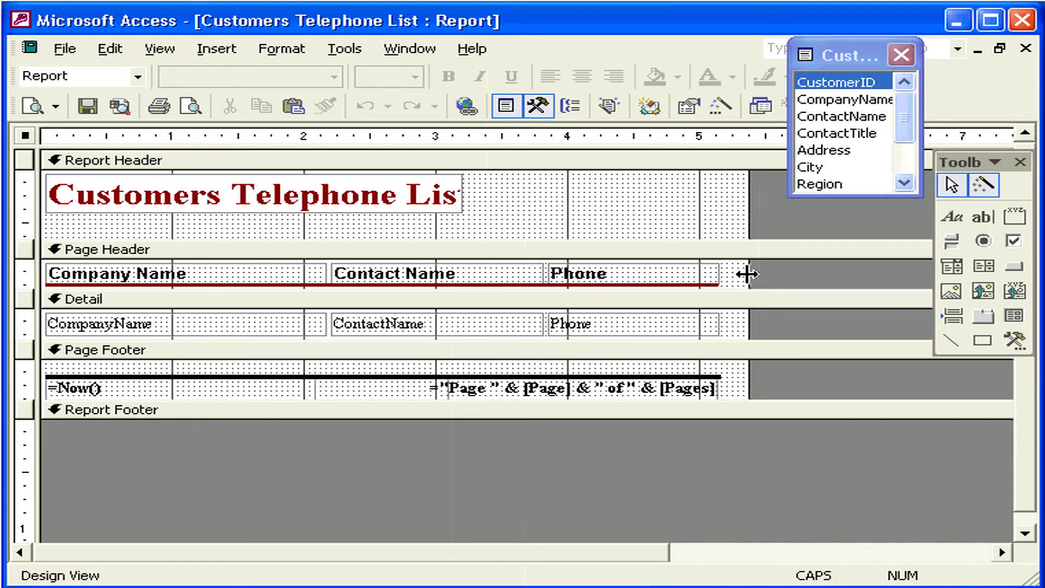
Widen the report to about 6.2 inches and add the Fax field to the Detail section, to the right of Phone
left_click_drag(747, 273, 859, 274)
scroll(906, 177, "down", 2)
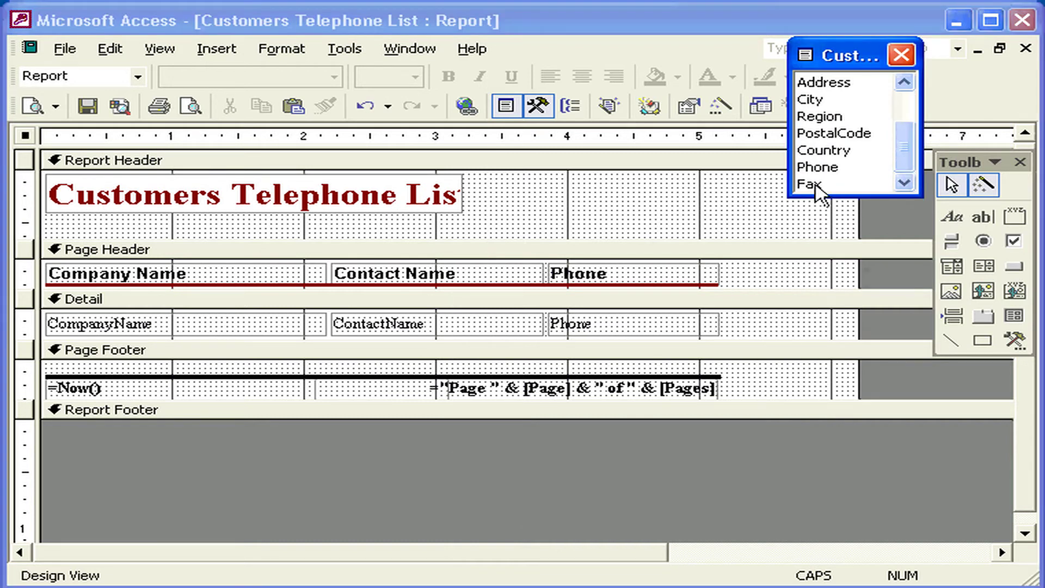
left_click_drag(817, 184, 740, 318)
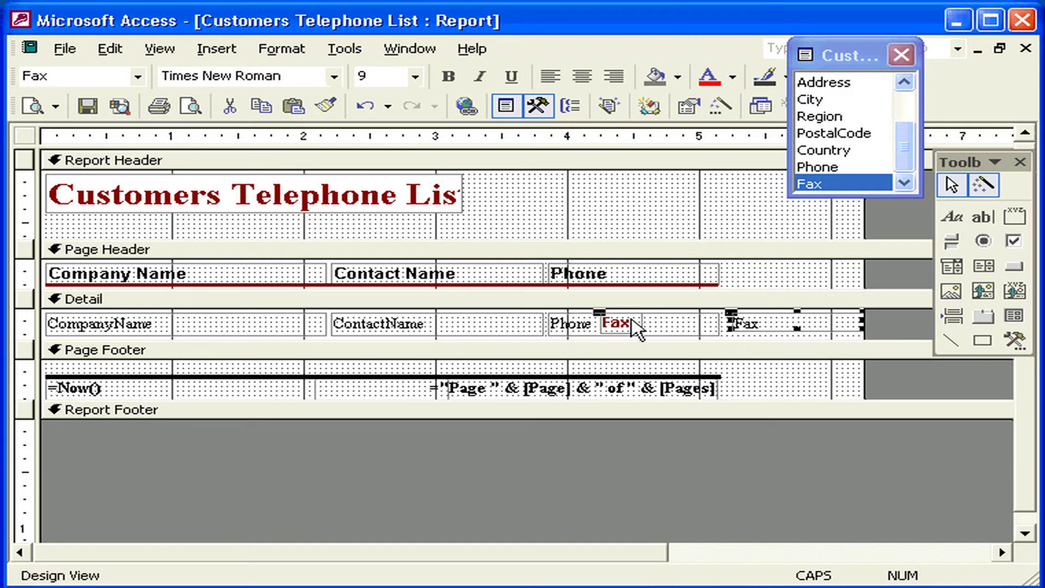
Cut the Fax field's attached label from the Detail section and paste it into the Page Header section
type(":")
left_click(137, 76)
left_click(111, 197)
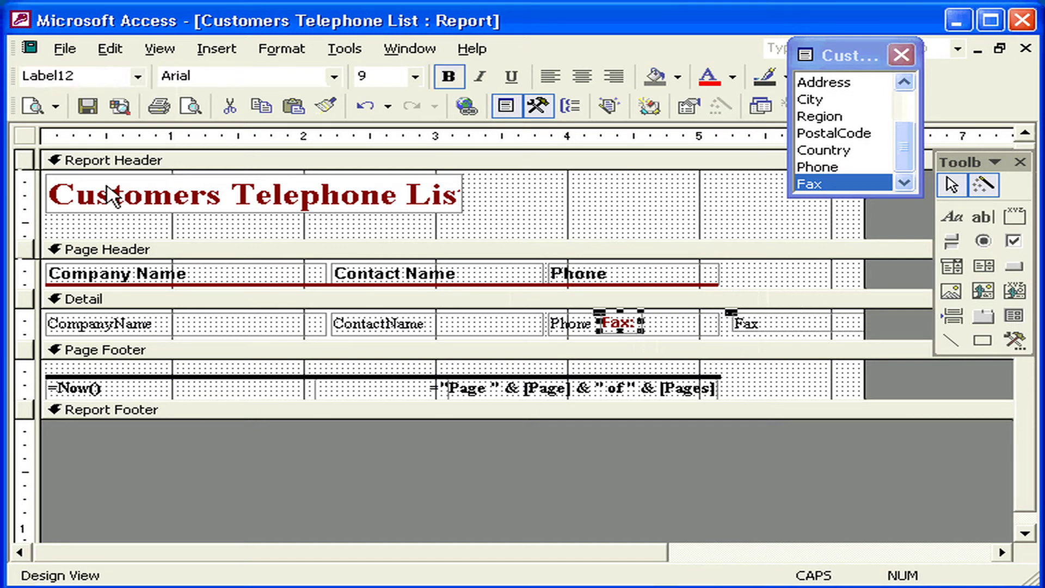
left_click(229, 106)
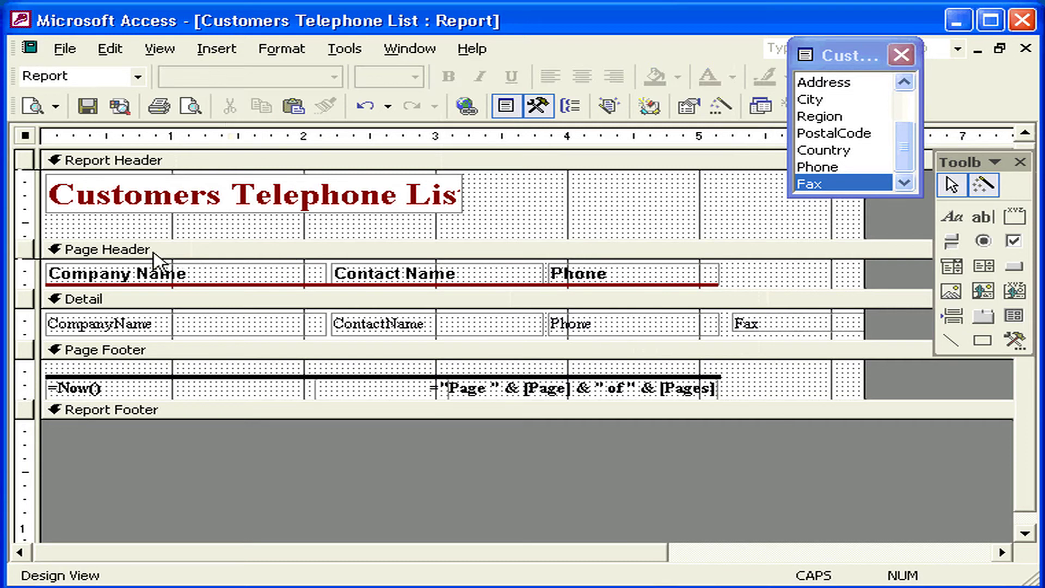
left_click(123, 252)
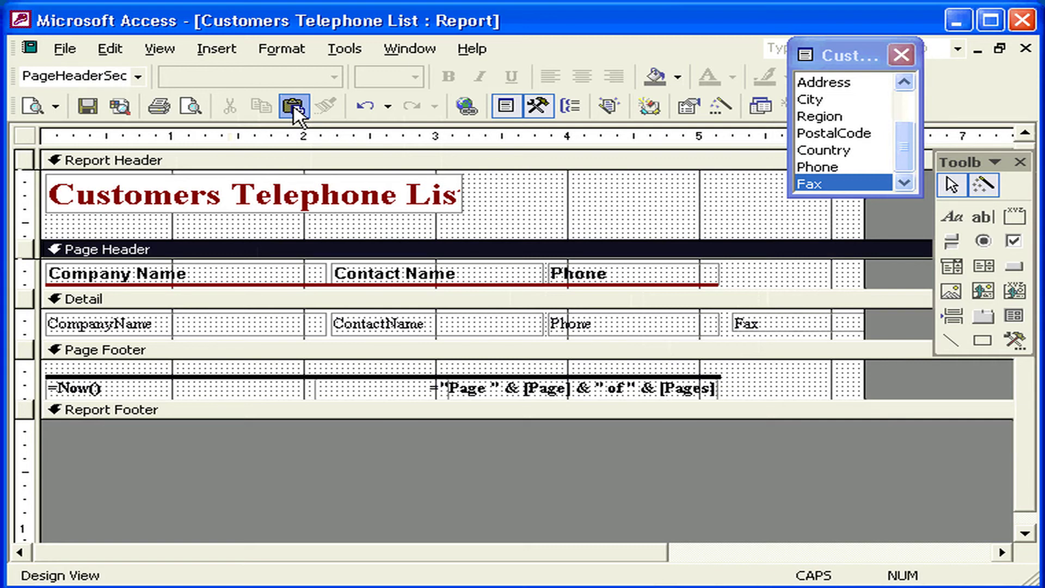
left_click(293, 106)
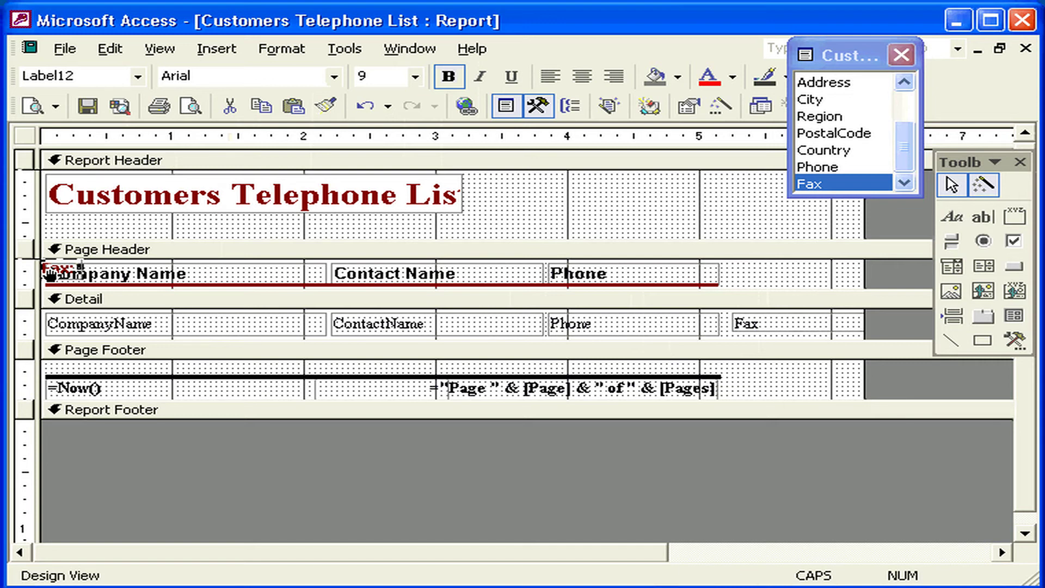
Place the Fax label to the right of the Phone heading and widen it to about the report's right edge
left_click_drag(50, 277, 240, 278)
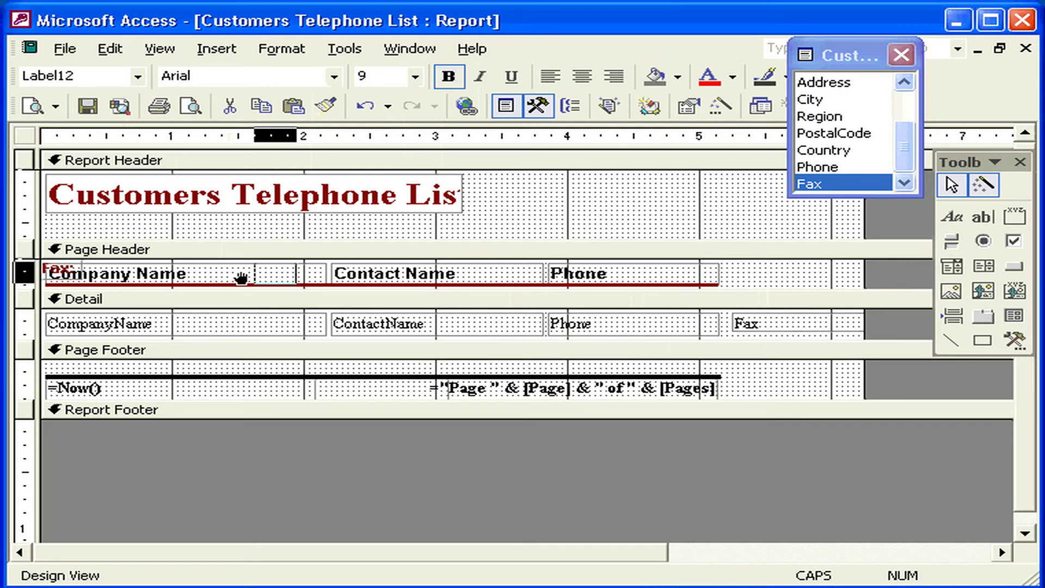
left_click_drag(241, 278, 729, 277)
left_click(773, 272)
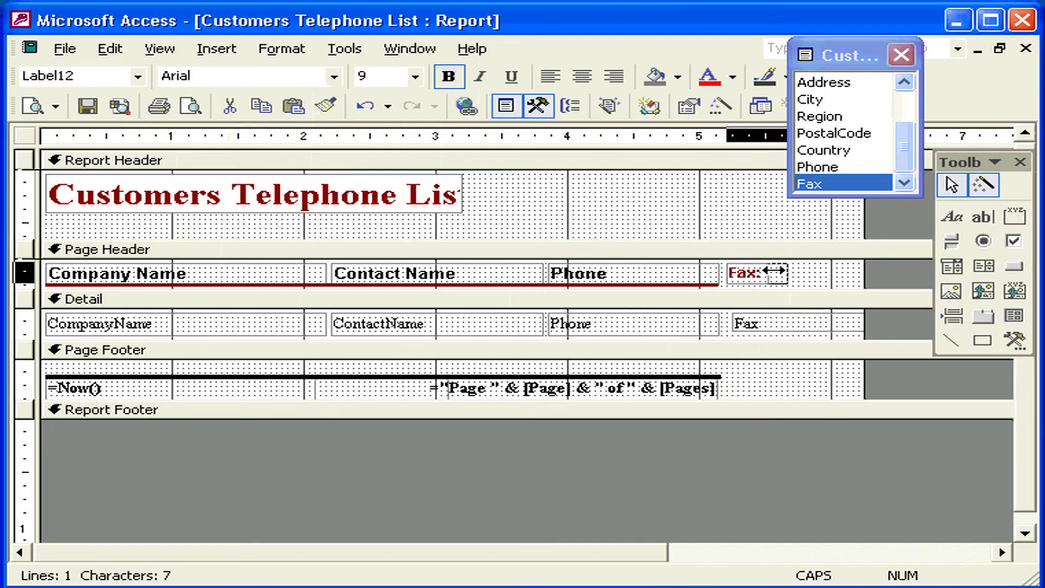
left_click_drag(774, 271, 859, 273)
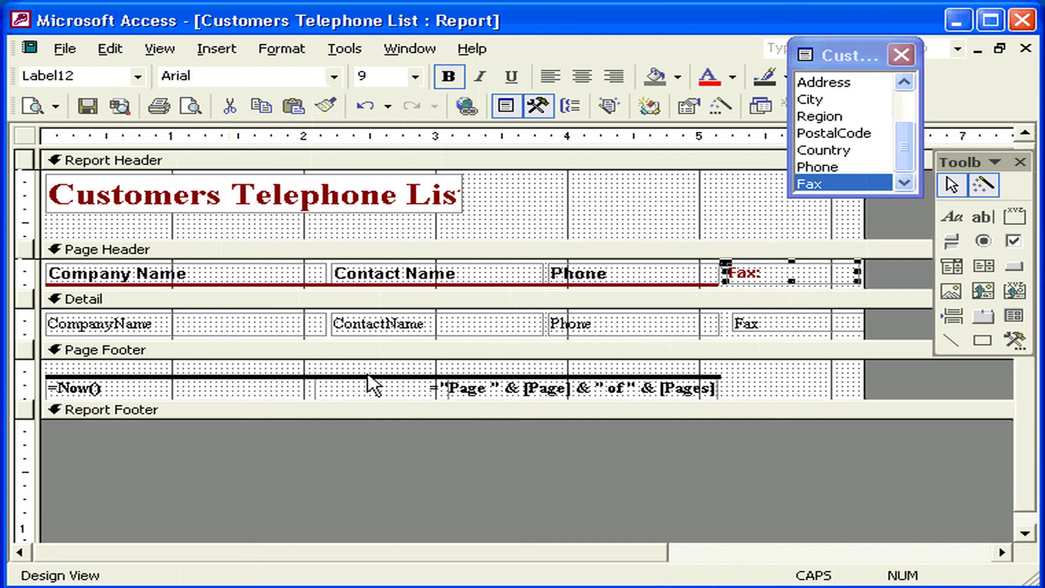
Extend the page header and page footer lines together across the Fax column, and move the page number box to the lines' right end
left_click(274, 285)
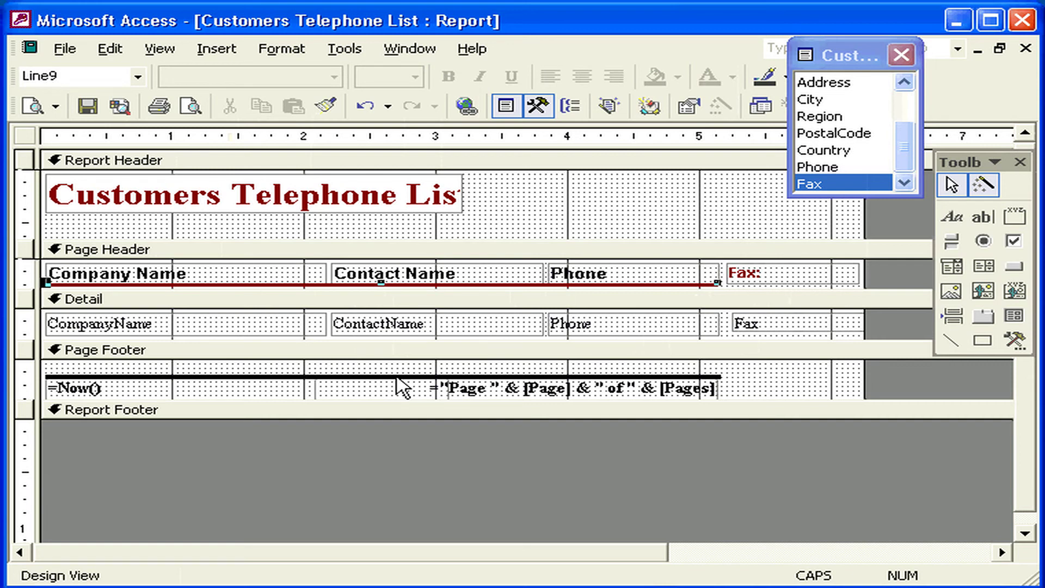
left_click(719, 377, "shift")
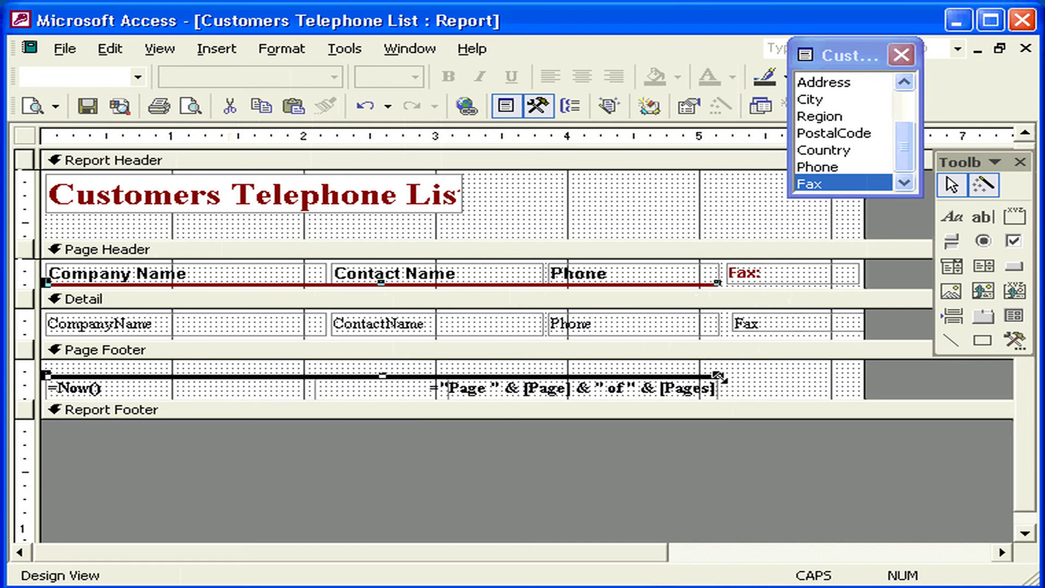
left_click_drag(720, 376, 721, 377)
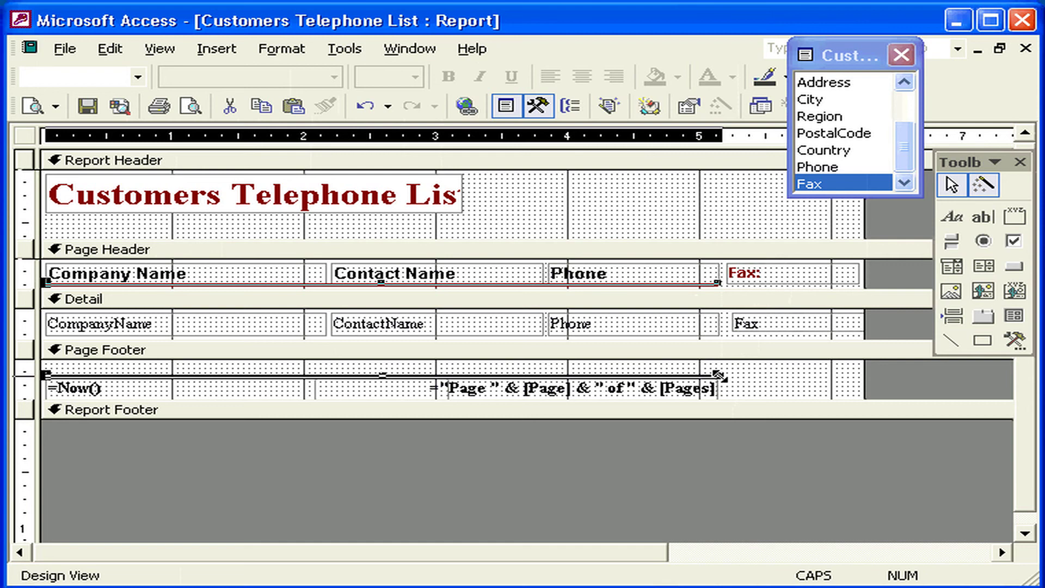
left_click_drag(720, 375, 860, 376)
left_click(715, 377)
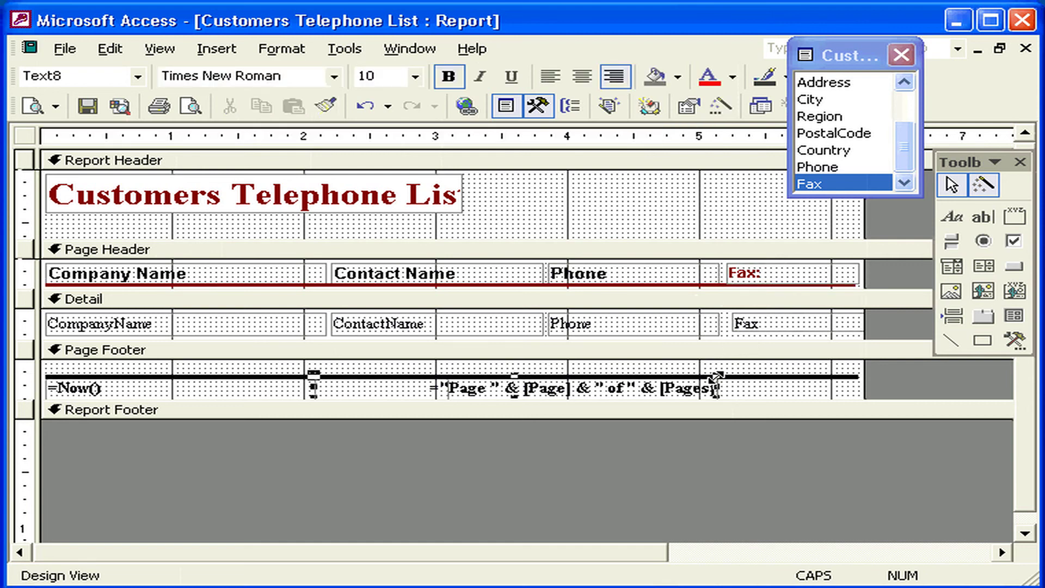
left_click_drag(715, 377, 852, 377)
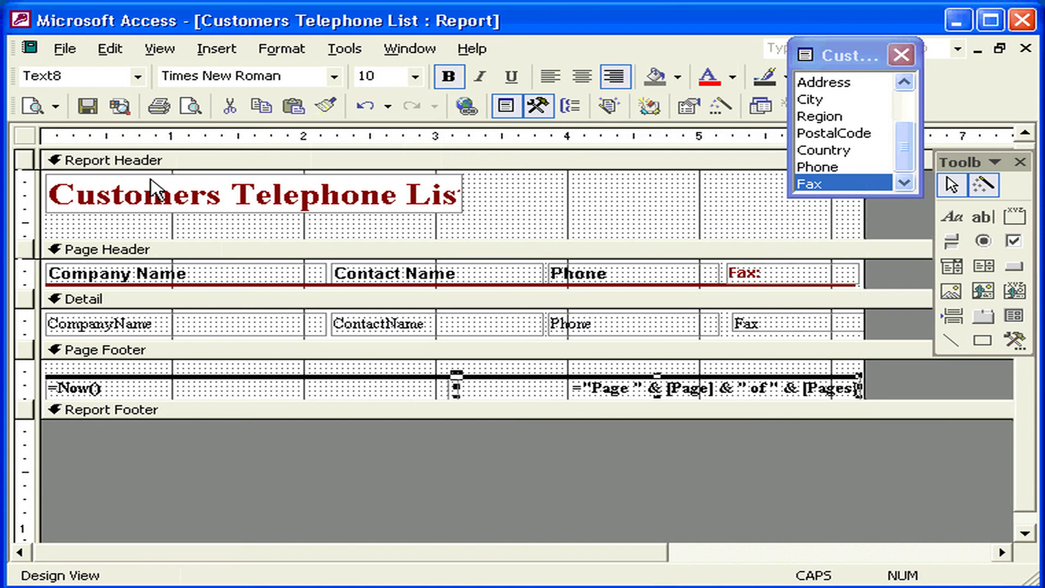
Preview the report and check the Fax column, the extended lines and the page footers on pages 1 and 2
left_click(34, 106)
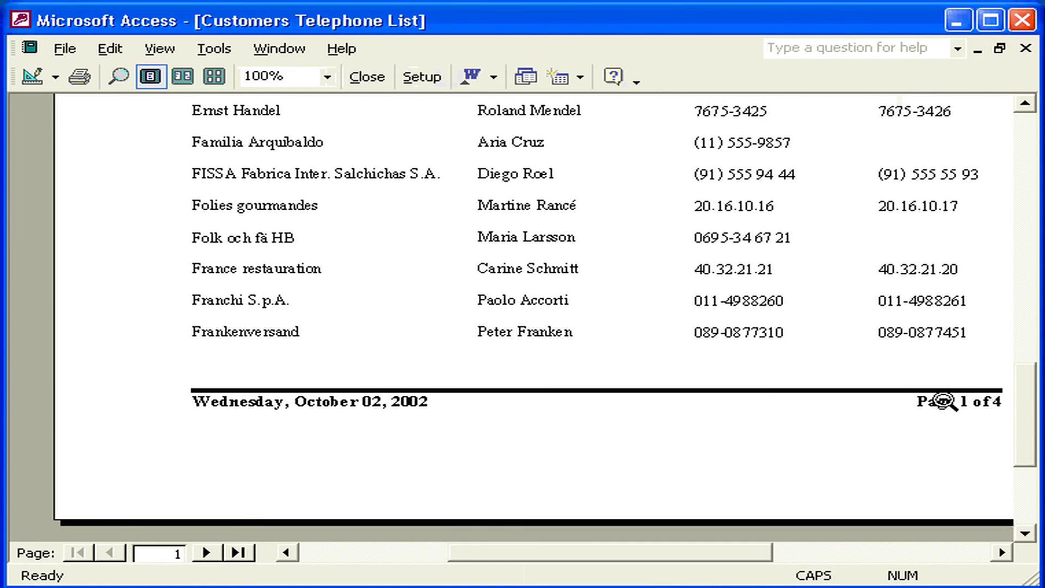
left_click_drag(1031, 403, 1031, 220)
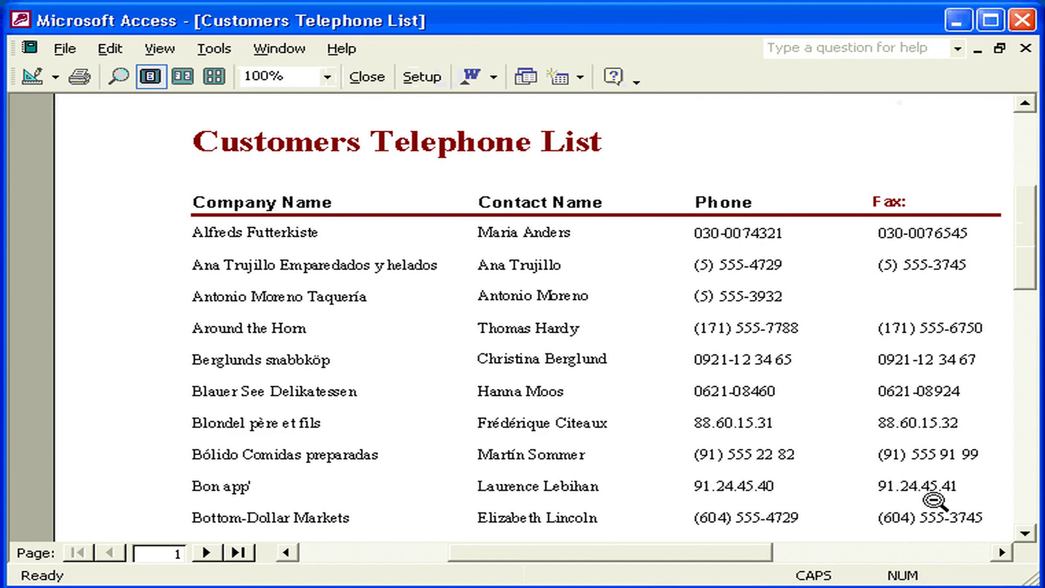
scroll(580, 364, "down", 10)
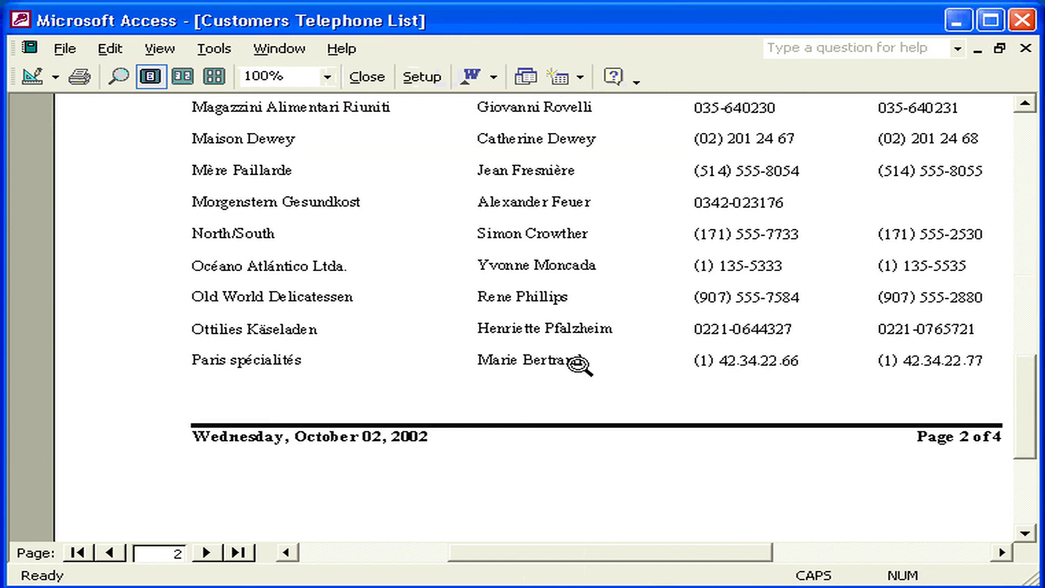